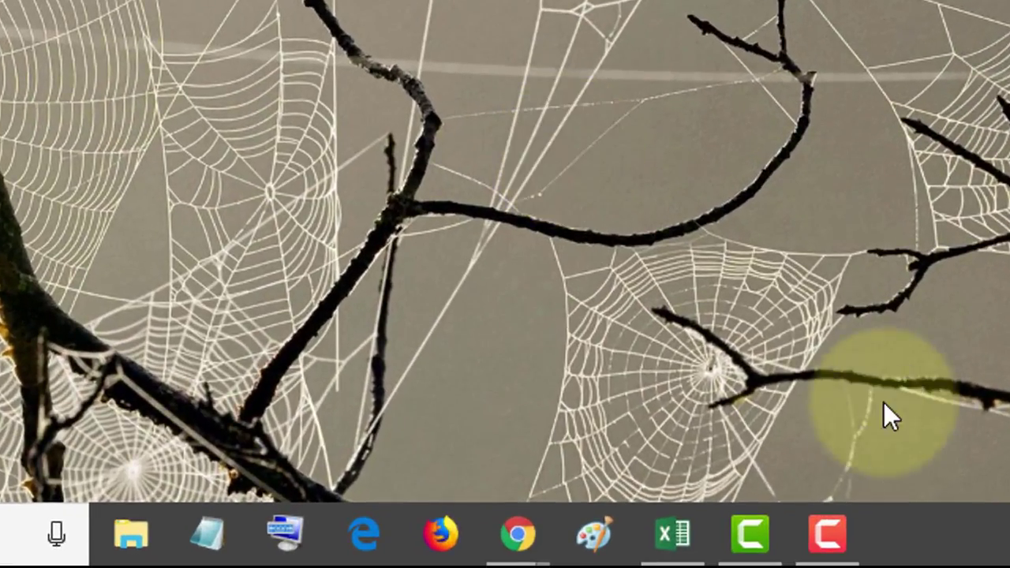
- Select a multi-row, multi-column block of empty cells starting at E6 in the workbook
click(673, 557)
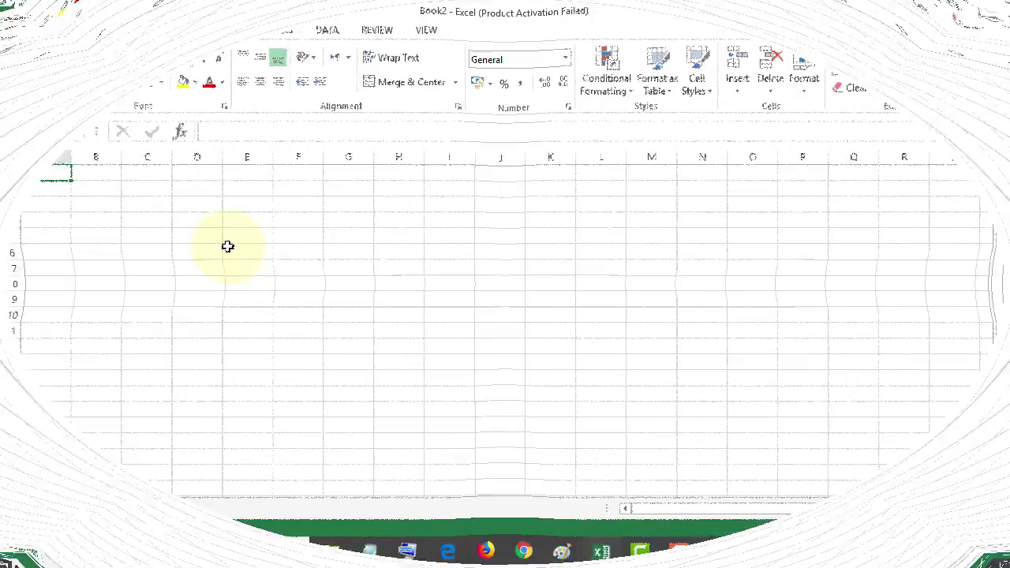
drag(227, 246, 311, 273)
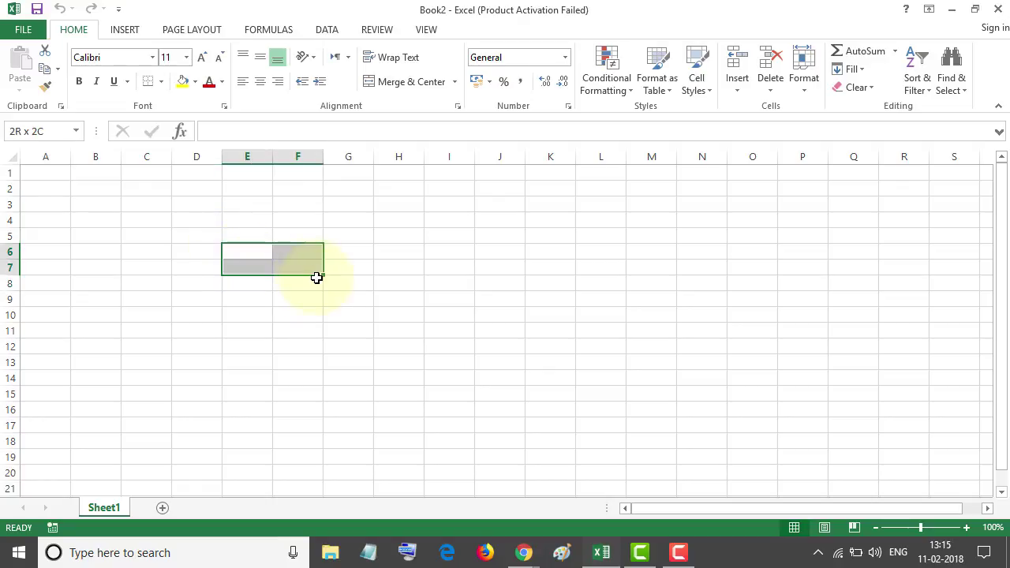
mouse_move(312, 272)
mouse_down()
mouse_move(339, 300)
mouse_move(404, 312)
mouse_up()
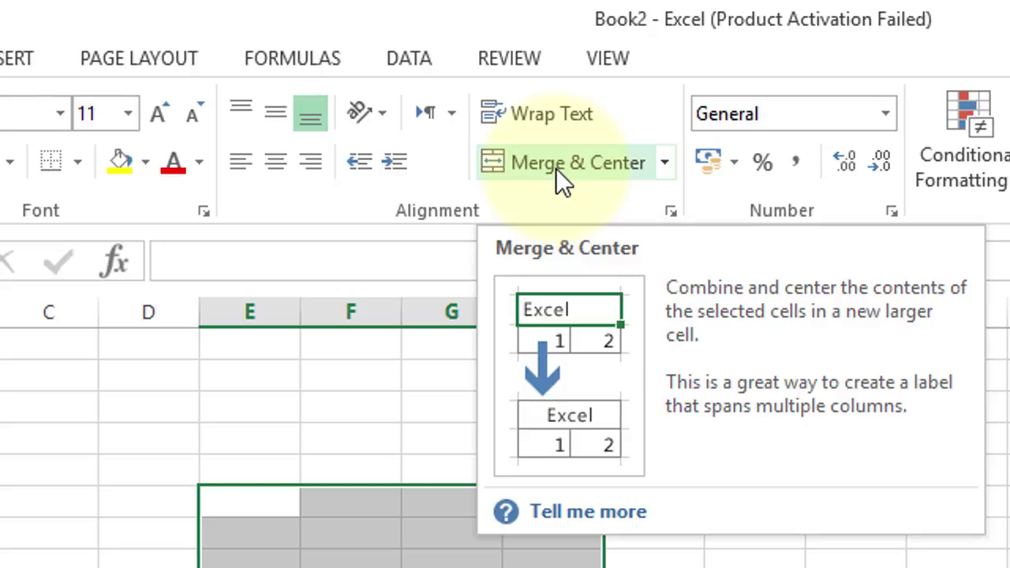
- Apply Merge & Center to turn the E–H block into one large centred cell
click(555, 168)
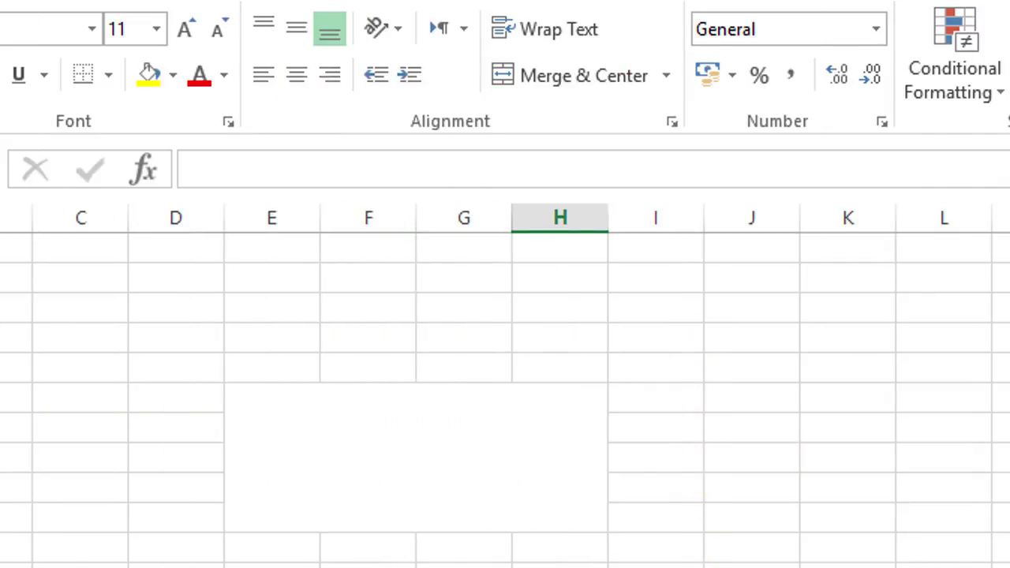
- Unmerge the merged E–H cell using Unmerge Cells, then deselect it
click(433, 486)
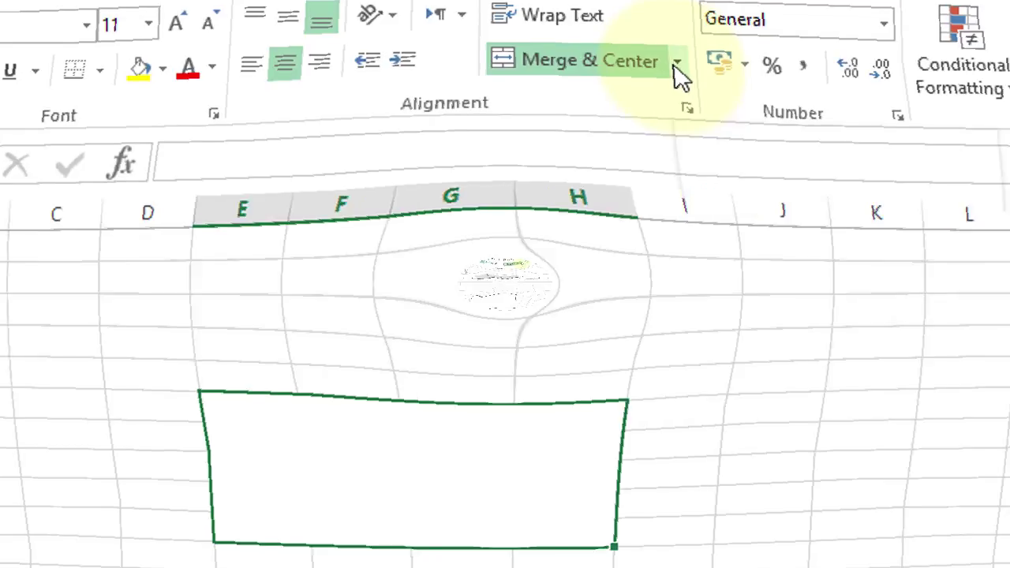
click(667, 79)
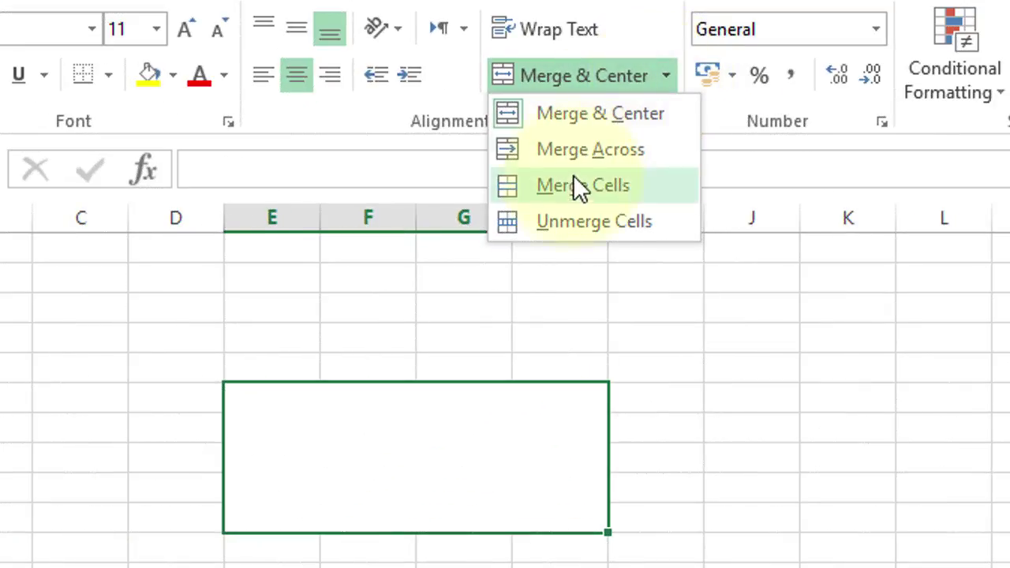
click(573, 222)
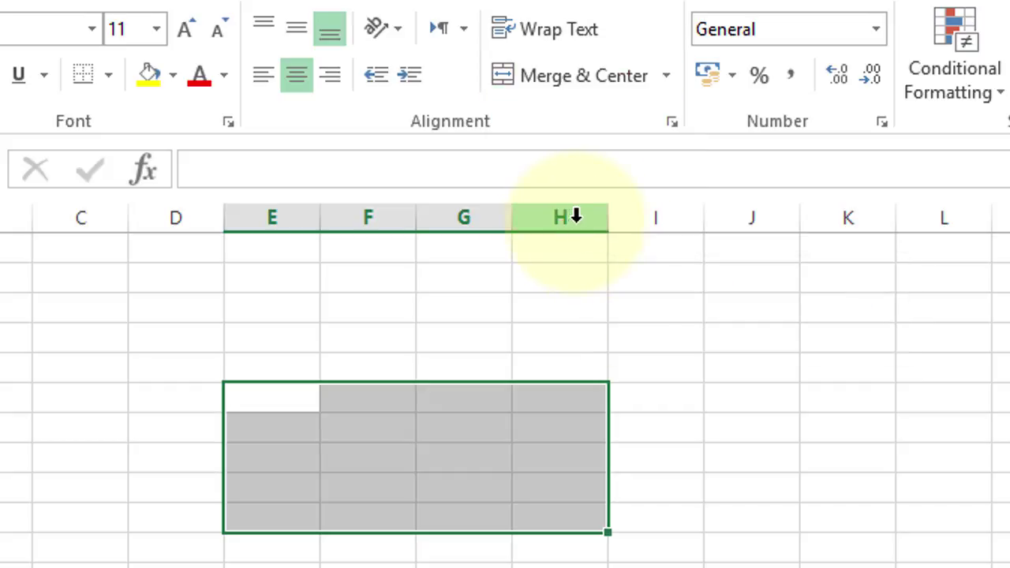
click(683, 557)
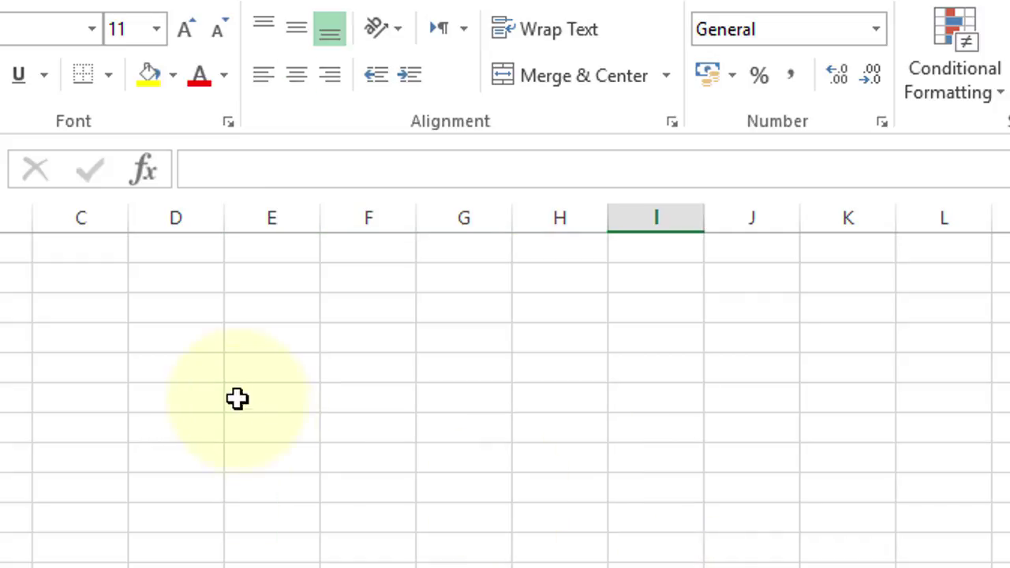
- Select a large range from D4 across past column L and down many rows
mouse_move(230, 334)
mouse_down()
mouse_move(705, 562)
mouse_move(757, 565)
mouse_up()
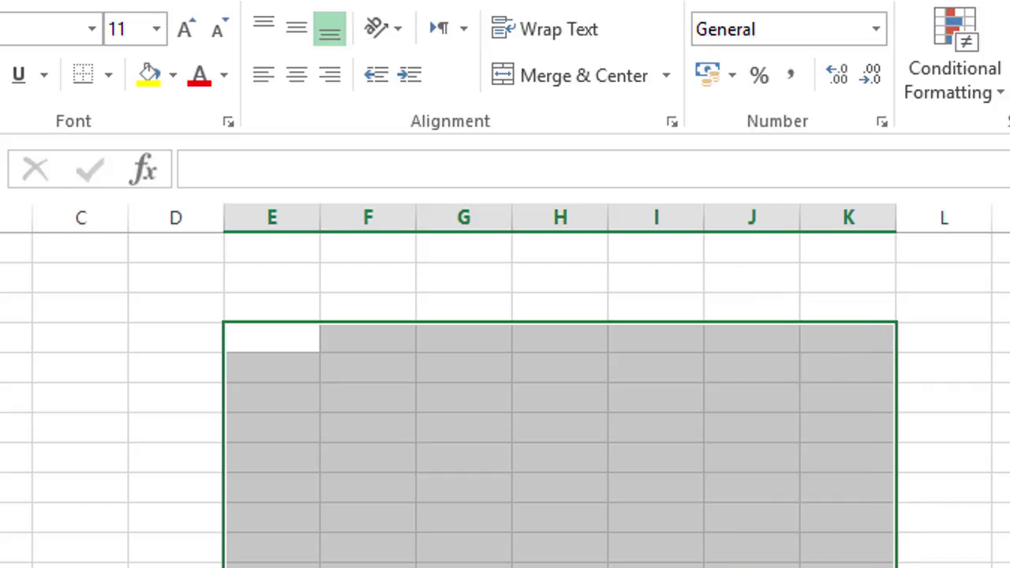
drag(758, 565, 217, 352)
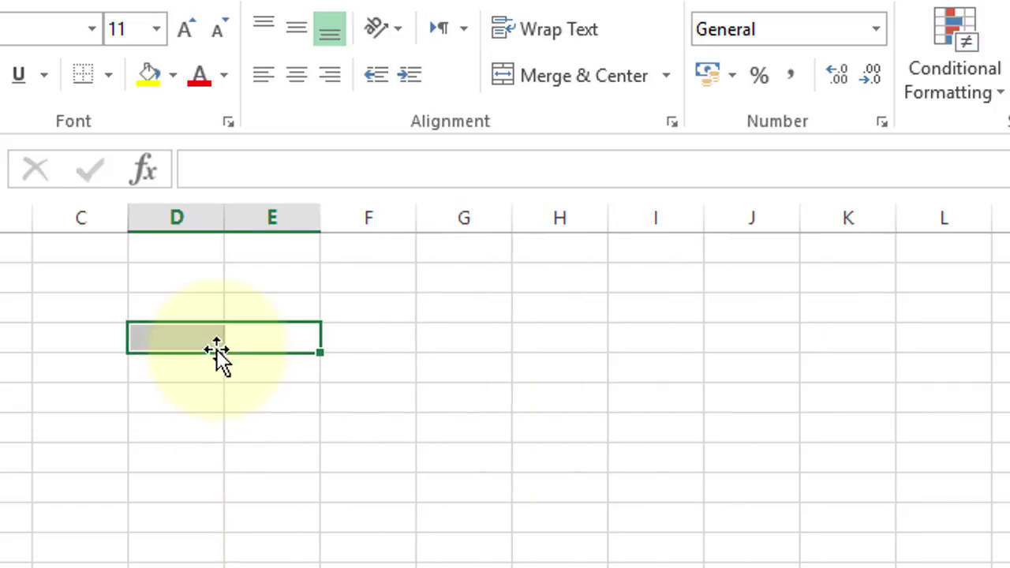
click(426, 347)
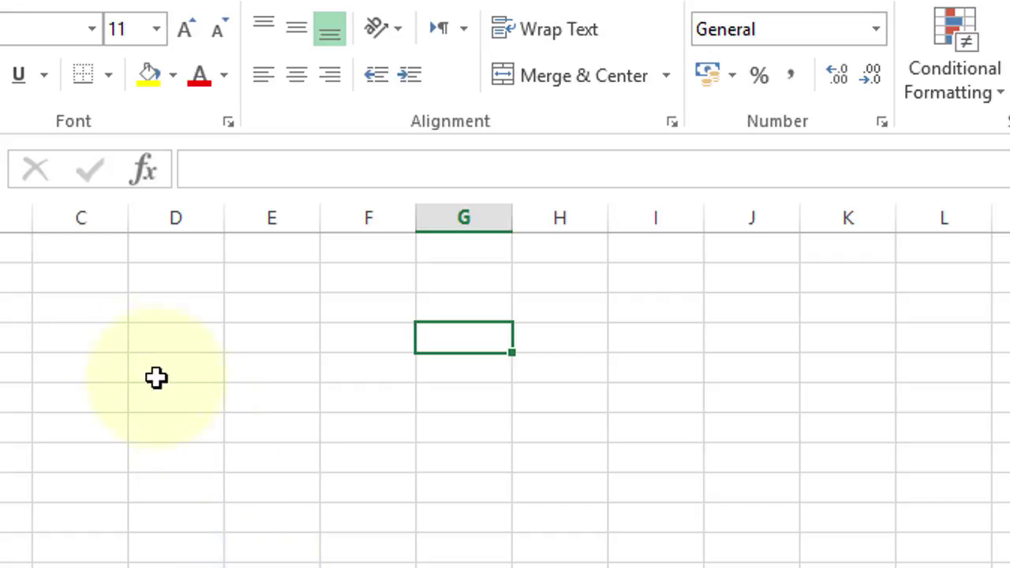
drag(133, 329, 298, 434)
drag(327, 483, 575, 524)
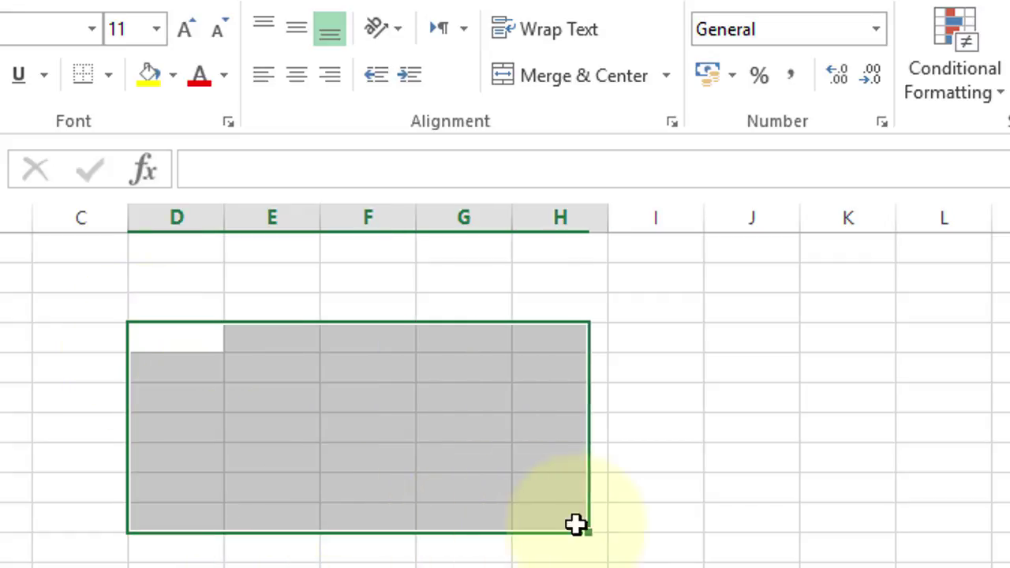
drag(178, 338, 82, 347)
click(376, 458)
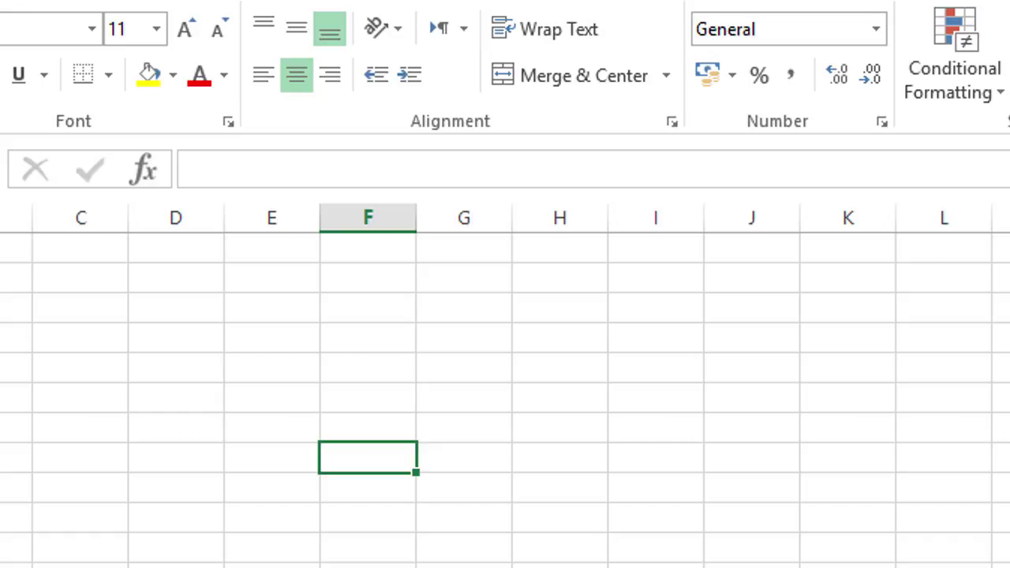
click(137, 325)
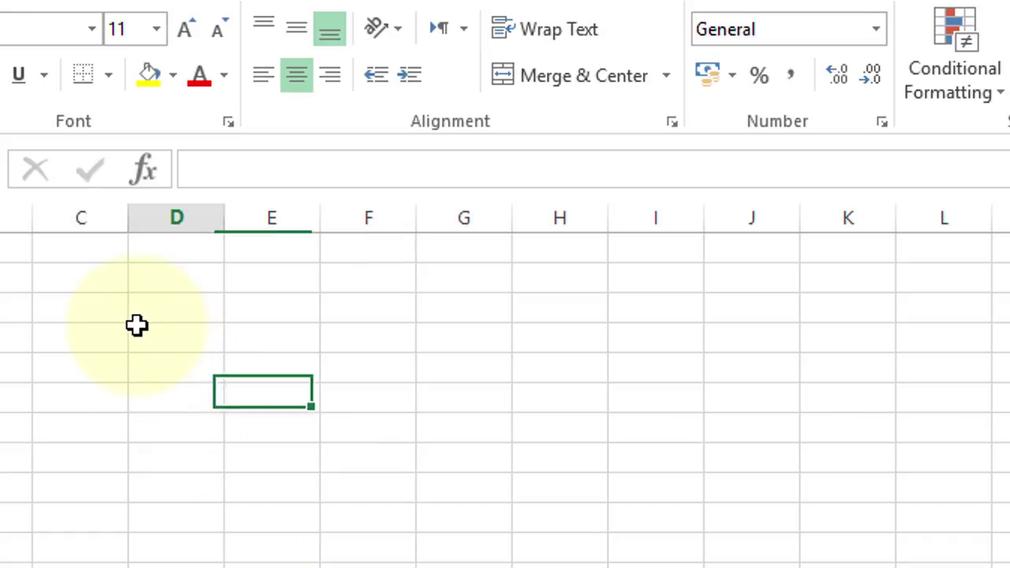
mouse_move(136, 326)
mouse_down()
mouse_move(750, 565)
mouse_move(1007, 564)
mouse_up()
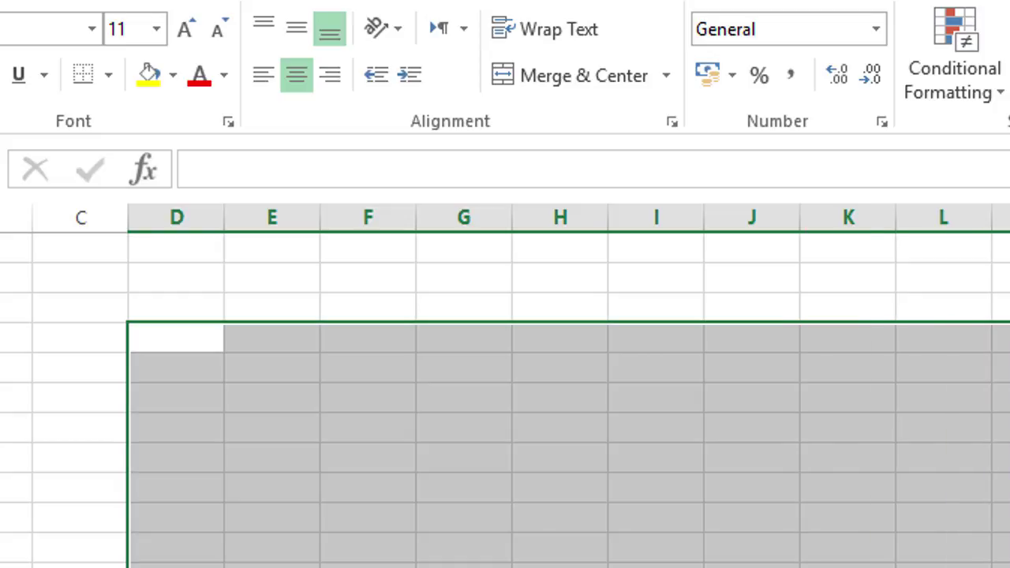
- Merge & Center the D–L block into one cell and show the other merge options
click(604, 76)
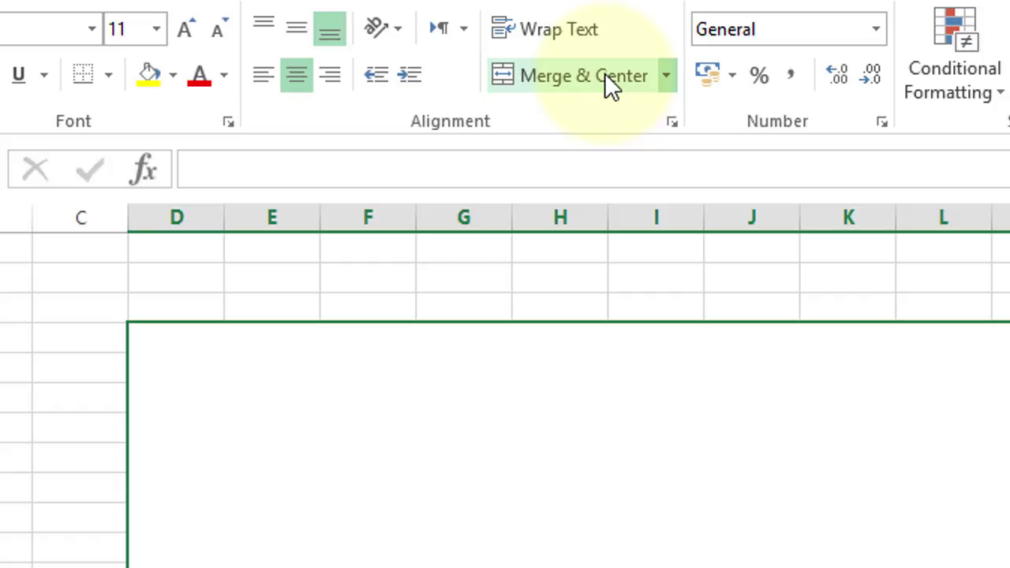
click(666, 79)
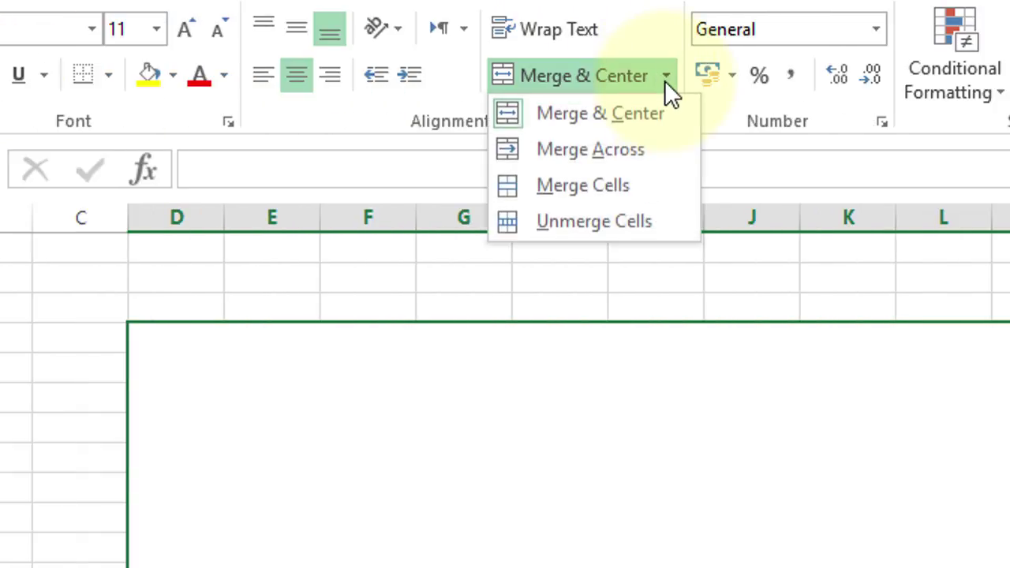